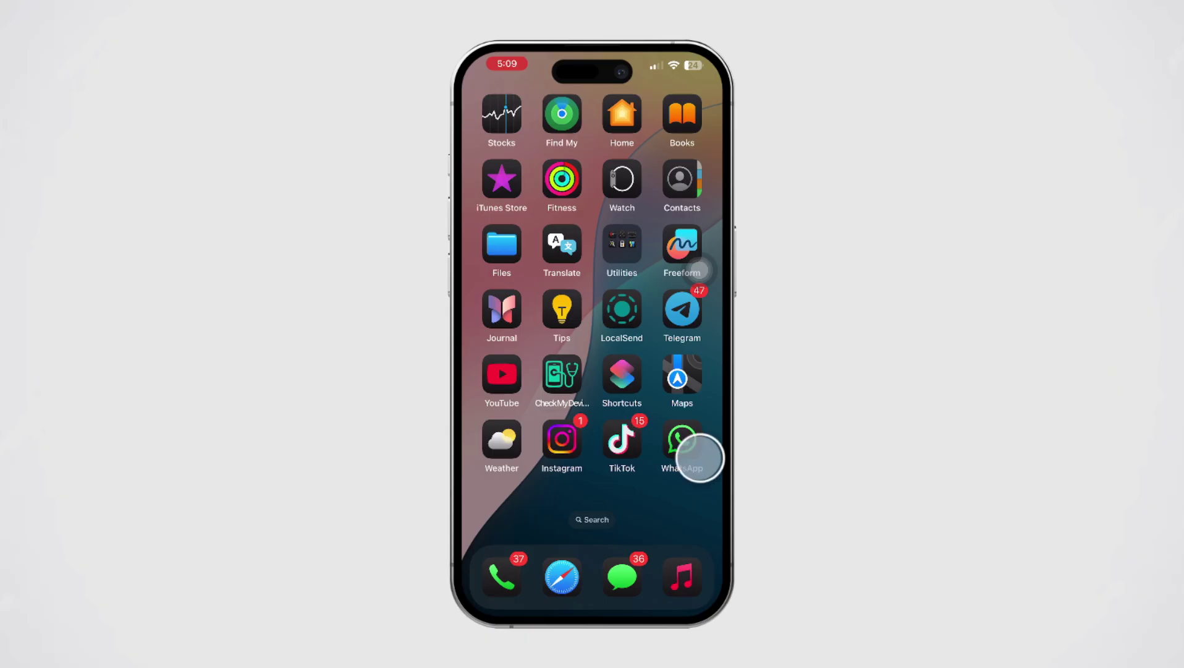
# In WhatsApp's Storage and data > Manage storage, view a chat's single 97 KB document.
pyautogui.click(682, 442)
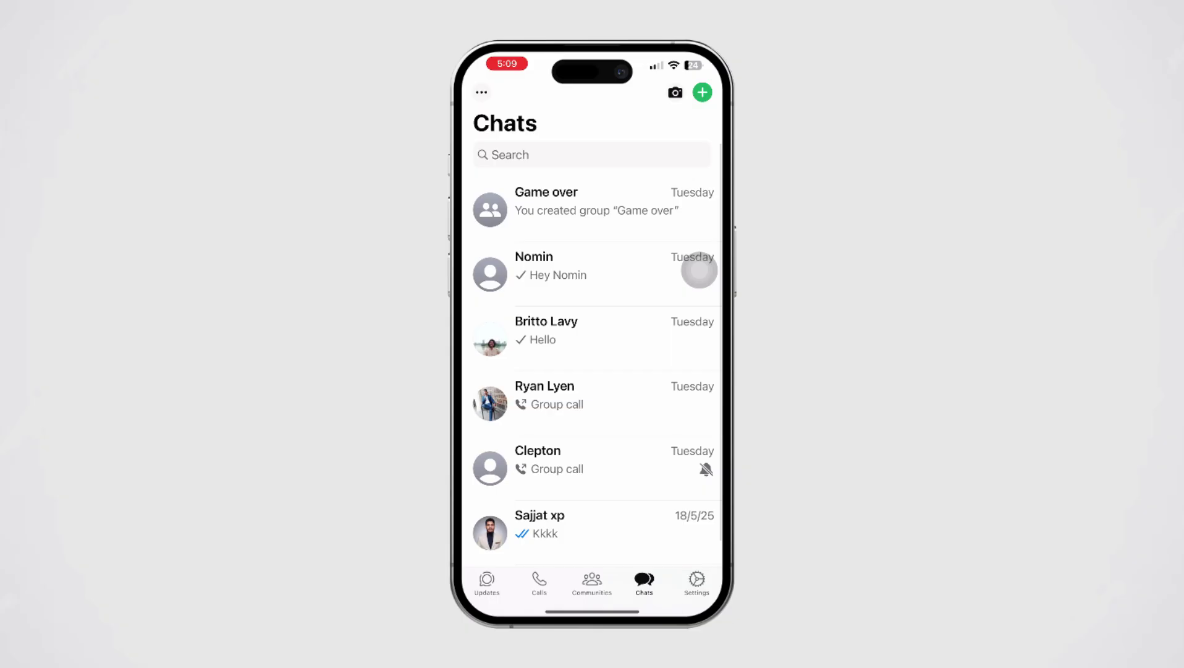
pyautogui.click(696, 578)
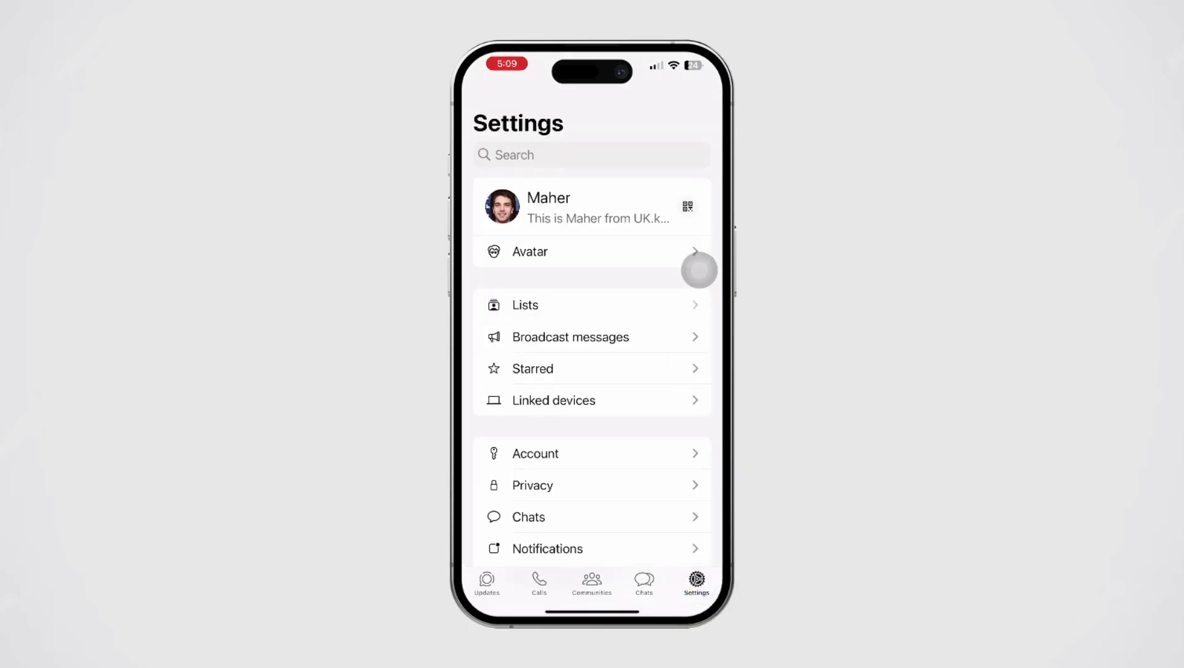
pyautogui.scroll(-4, 592, 369)
pyautogui.click(554, 410)
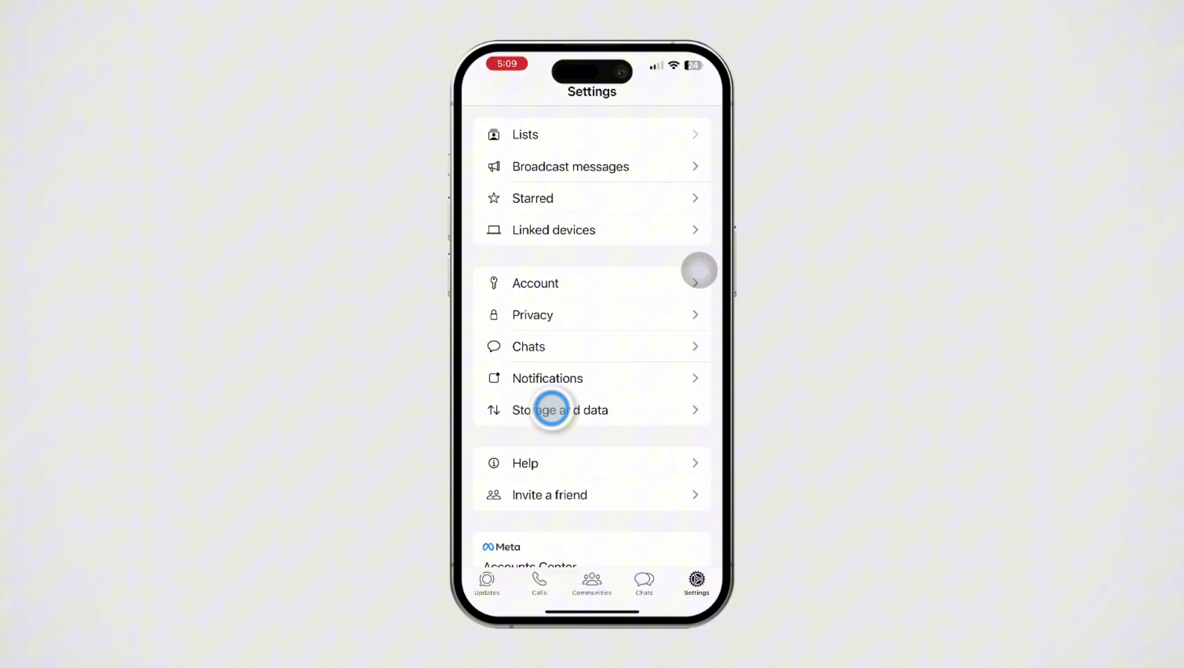
pyautogui.click(553, 148)
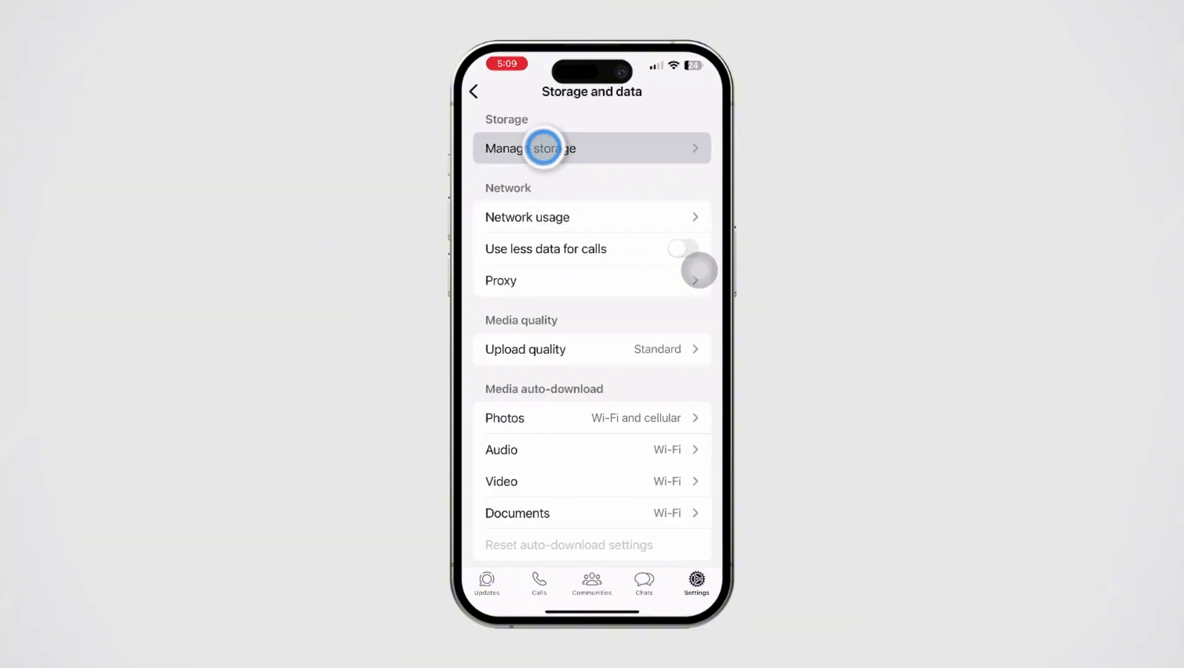
pyautogui.click(588, 403)
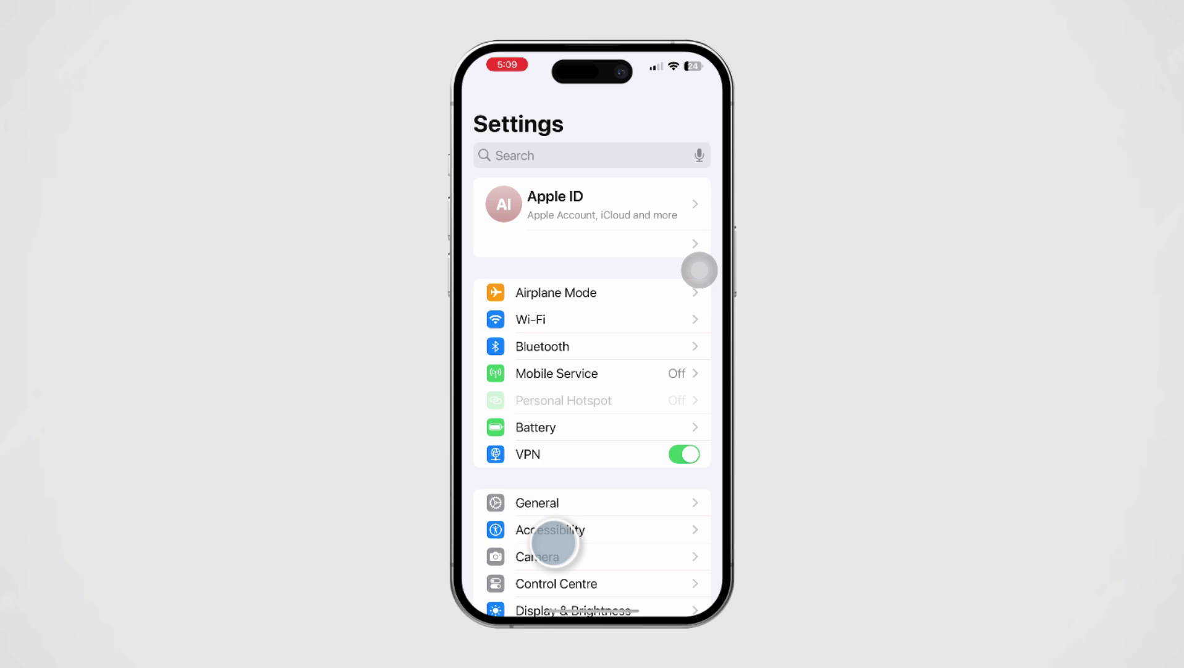
# Open General > iPhone Storage to see apps by size, with WhatsApp at 261.9 MB.
pyautogui.click(535, 524)
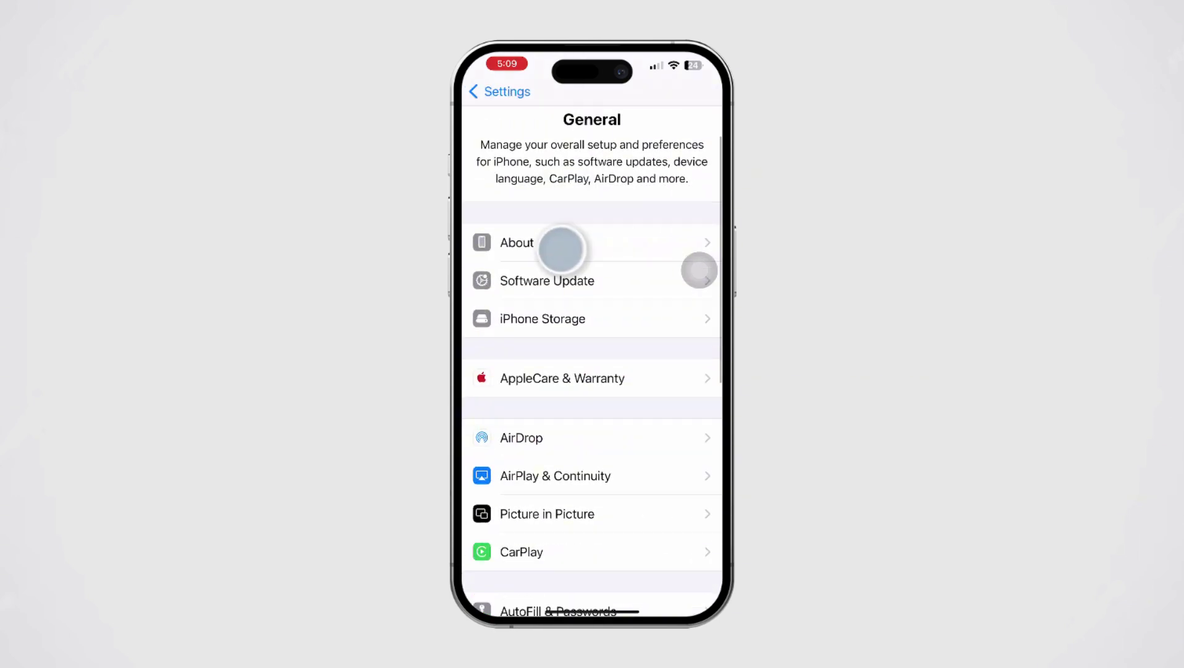
pyautogui.scroll(-1, 592, 370)
pyautogui.click(555, 245)
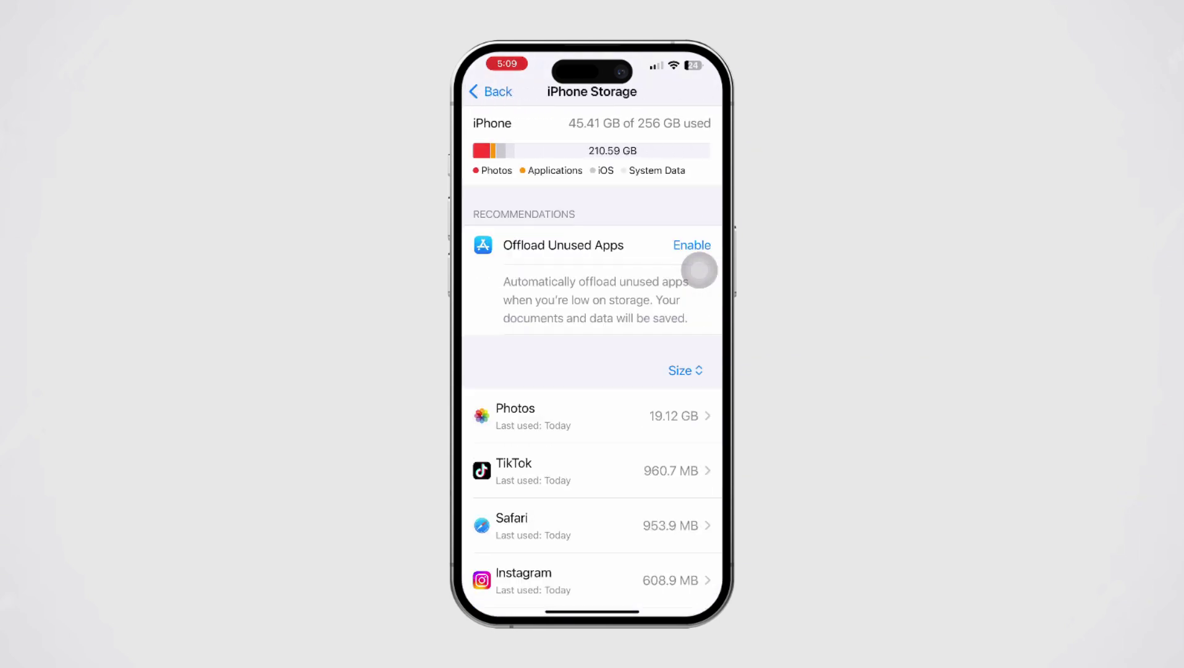
pyautogui.scroll(-5, 698, 270)
pyautogui.scroll(-5, 698, 271)
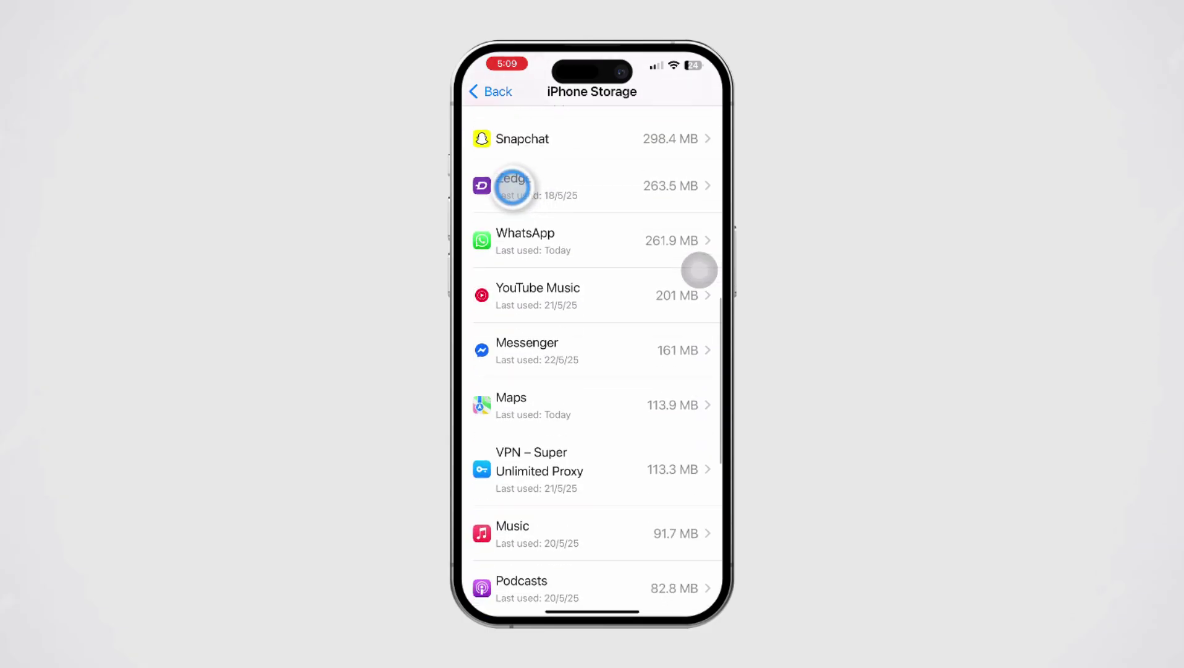
# Delete the Zedge app and its data from iPhone Storage, then go home.
pyautogui.click(514, 186)
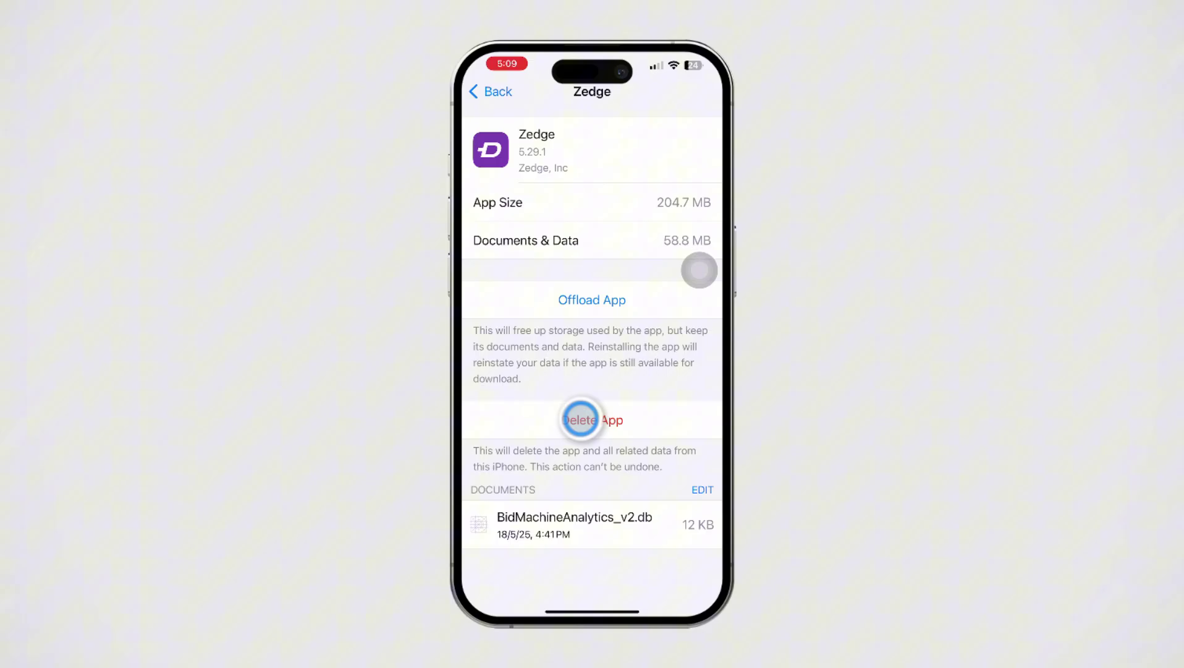
pyautogui.click(581, 419)
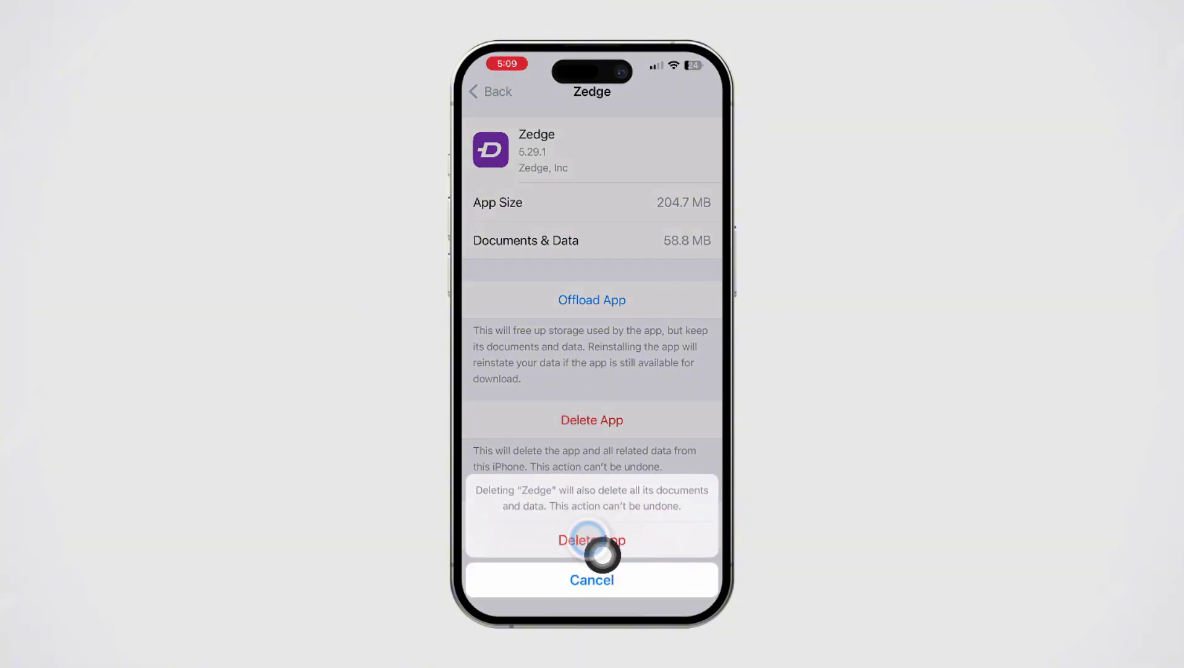
pyautogui.click(592, 540)
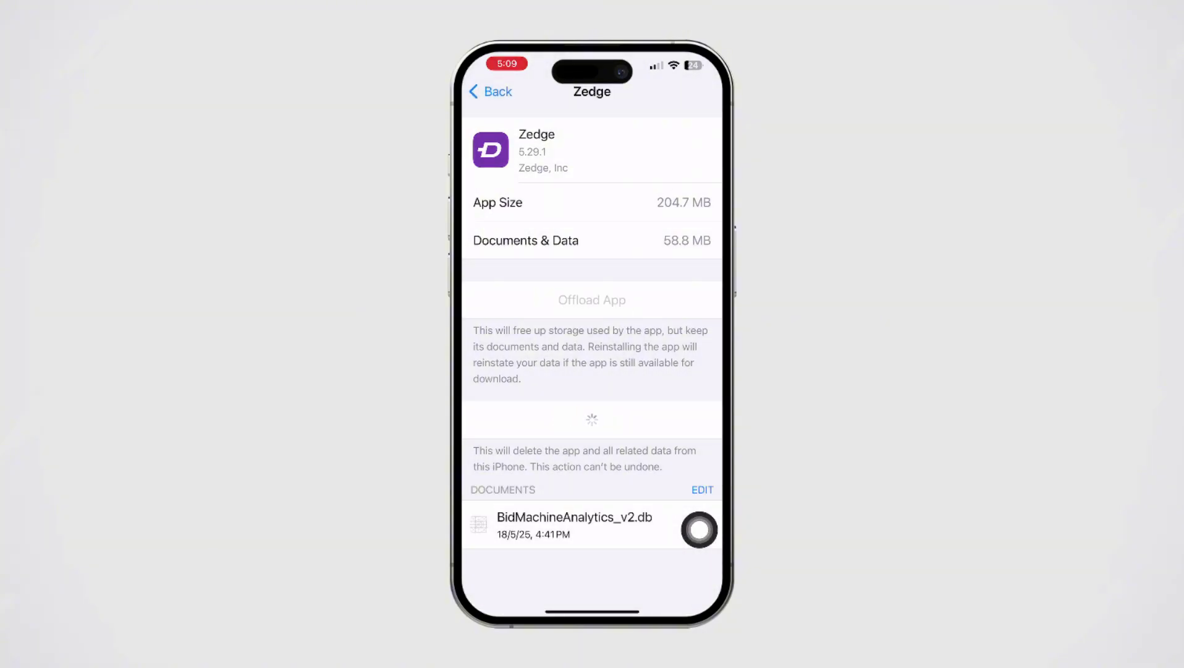
pyautogui.press('super+h')
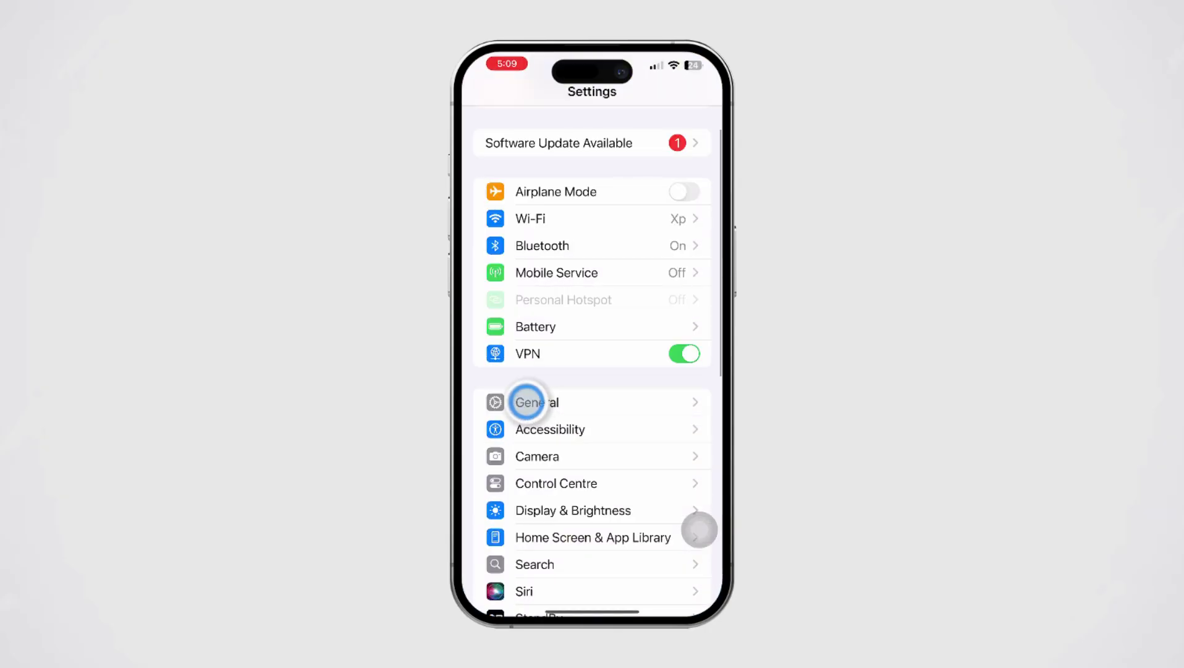
# Offload WhatsApp from General > iPhone Storage, keeping its documents and data, then go home.
pyautogui.click(531, 401)
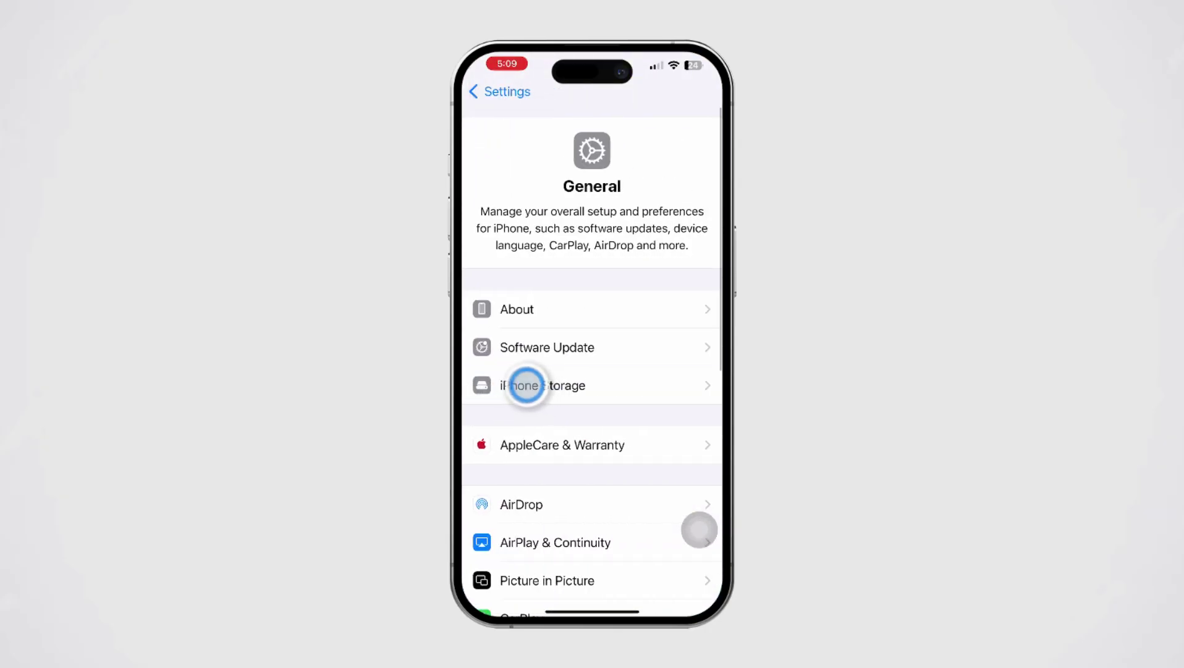
pyautogui.click(526, 385)
pyautogui.scroll(-5, 592, 416)
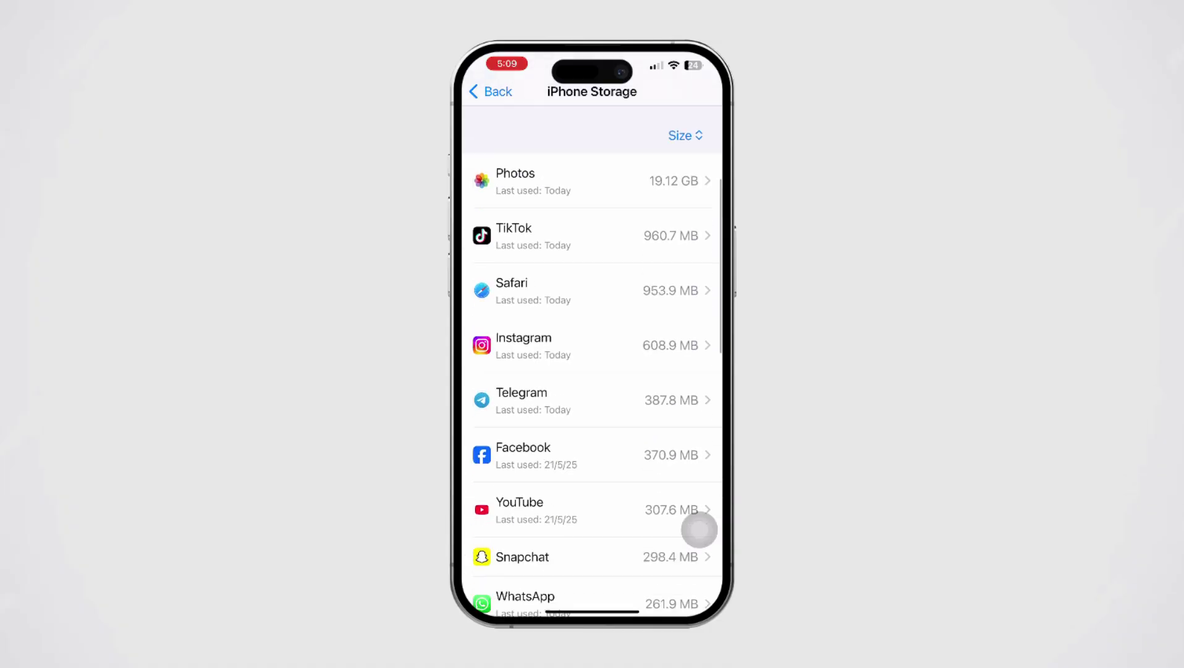
pyautogui.scroll(-5, 592, 416)
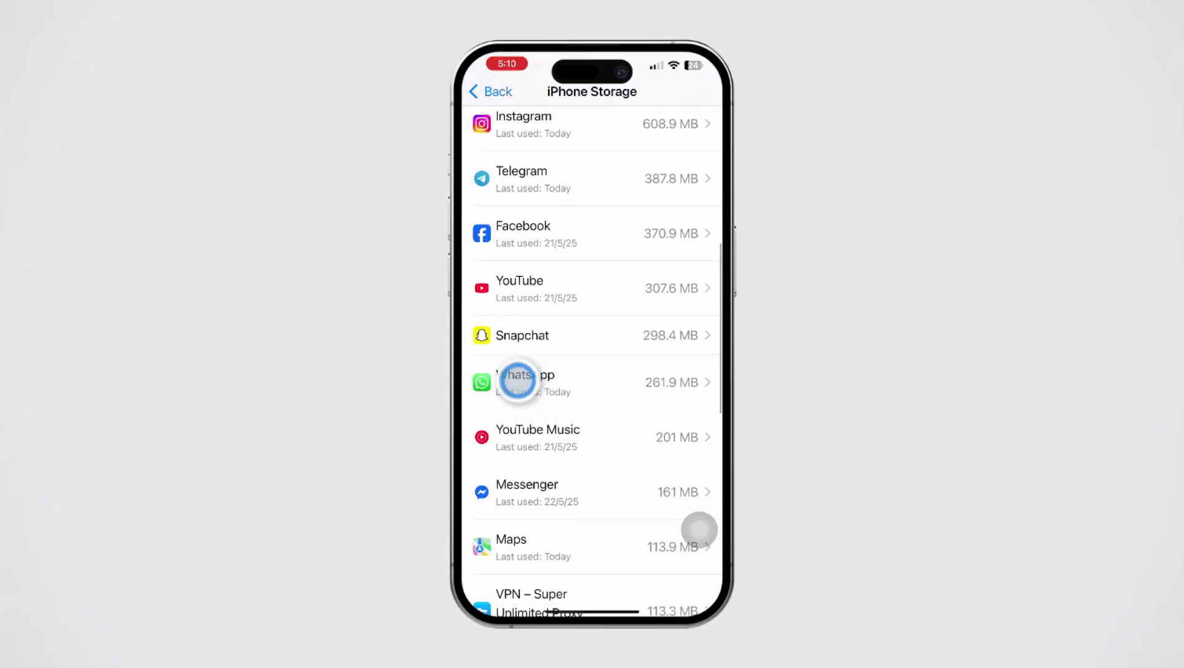
pyautogui.click(518, 381)
pyautogui.click(588, 300)
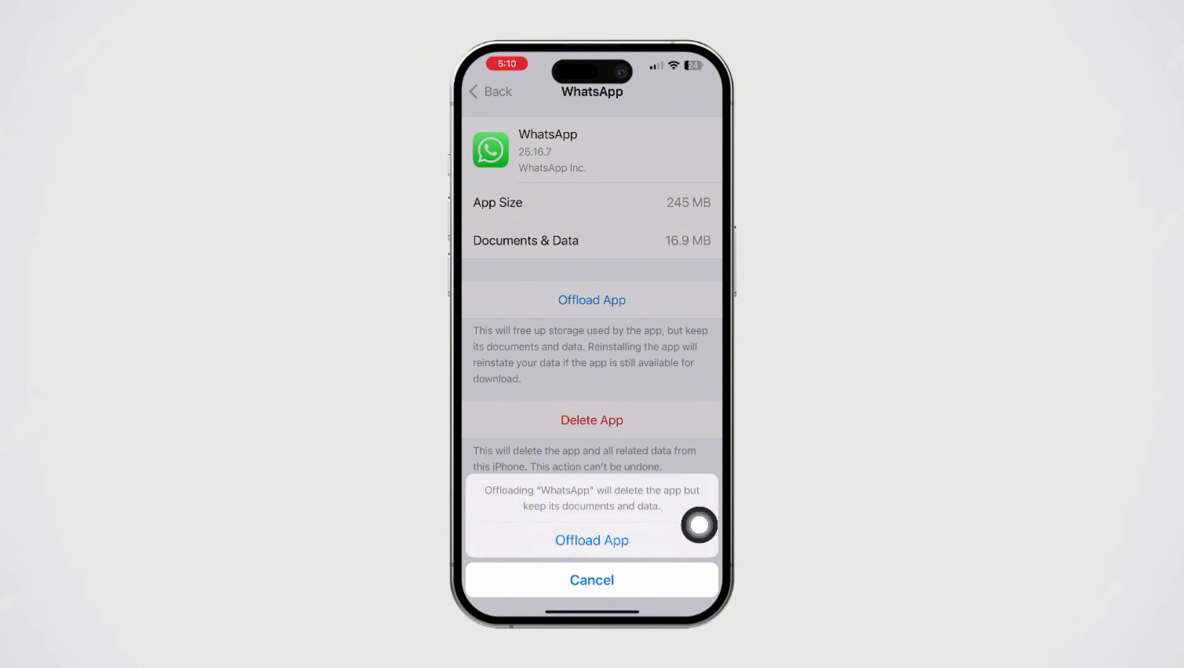
pyautogui.press('super+h')
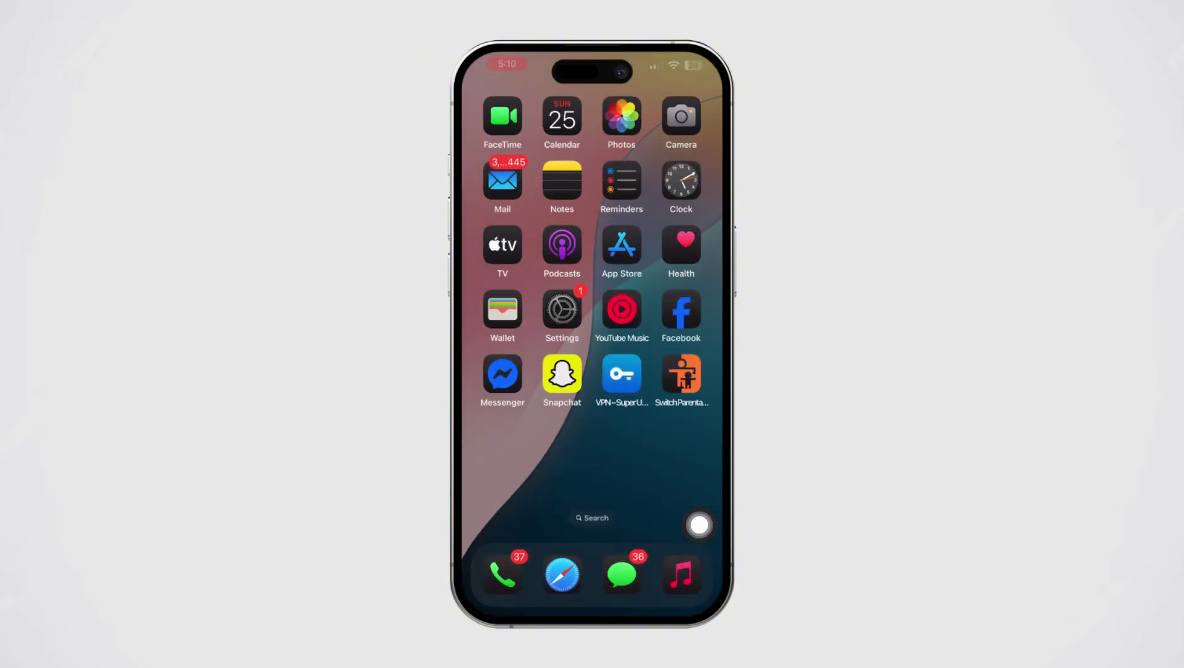
pyautogui.moveTo(499, 463); pyautogui.dragTo(685, 463)
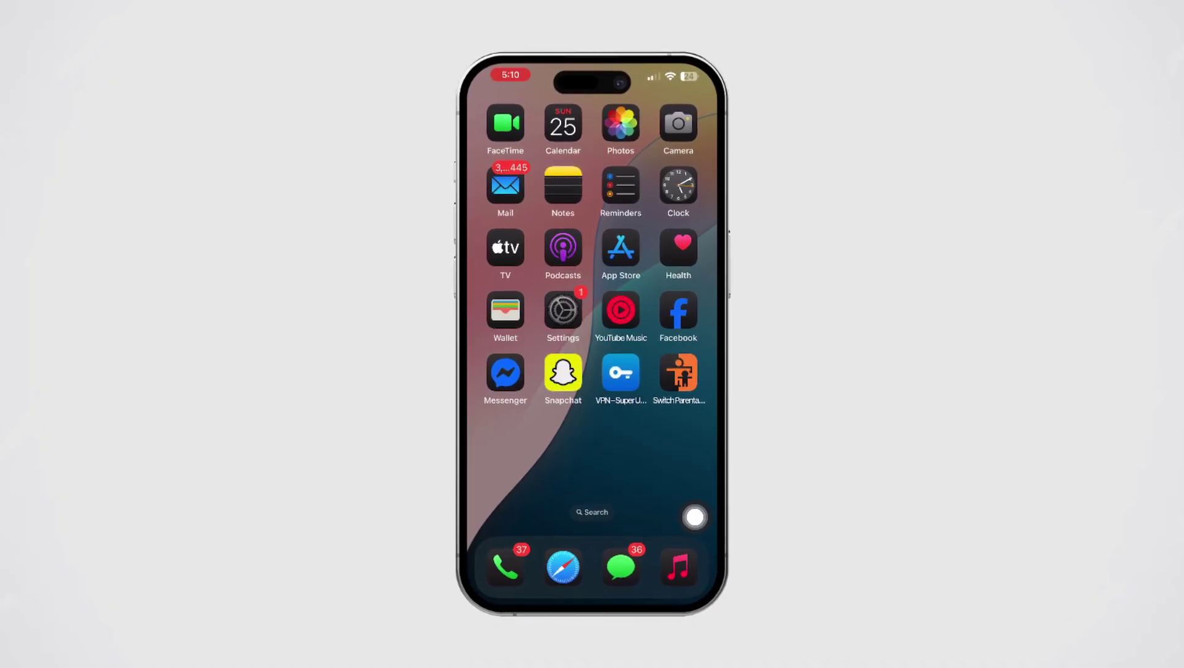